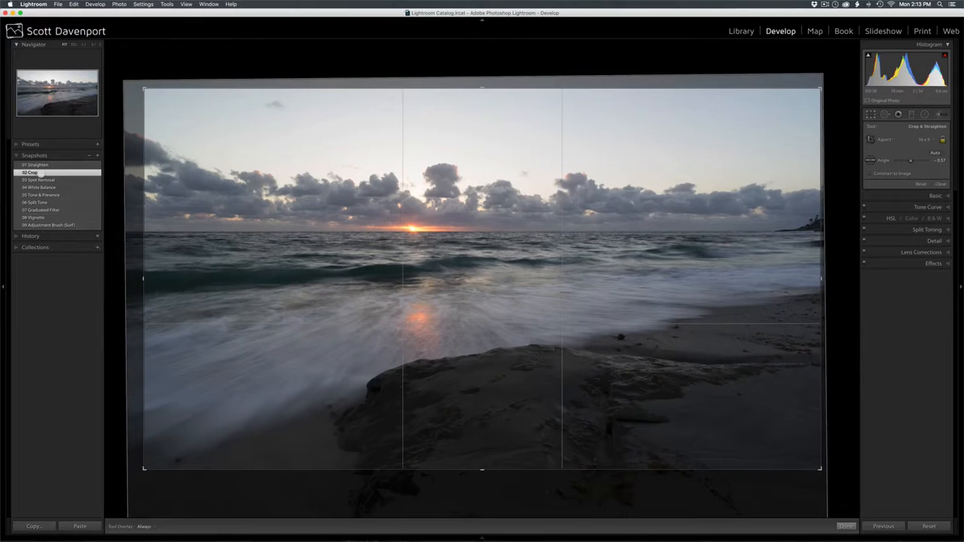
# Step: Close the crop overlay and apply the snapshots from 03 Spot Removal through 05 Tone & Presence, with the Basic adjustments expanded
pyautogui.press('r')
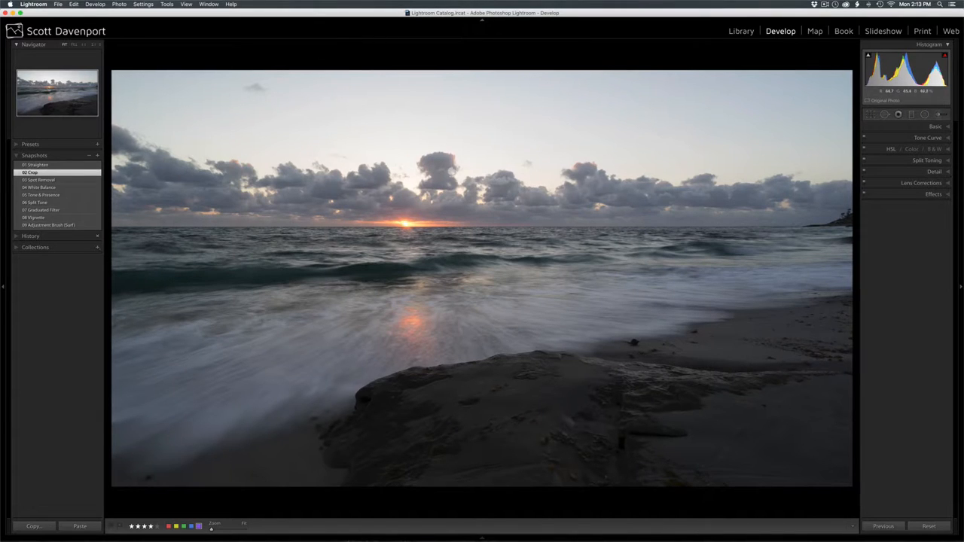
pyautogui.click(64, 179)
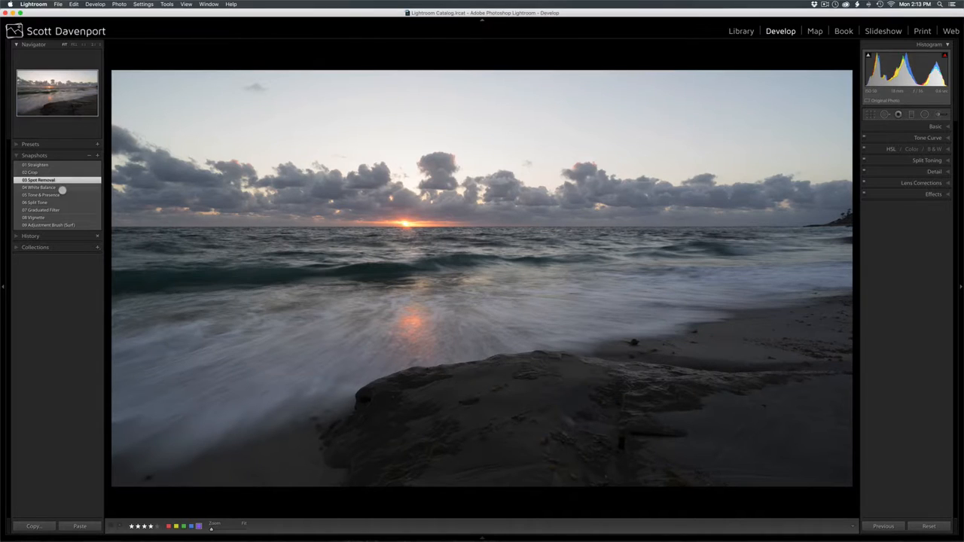
pyautogui.click(62, 189)
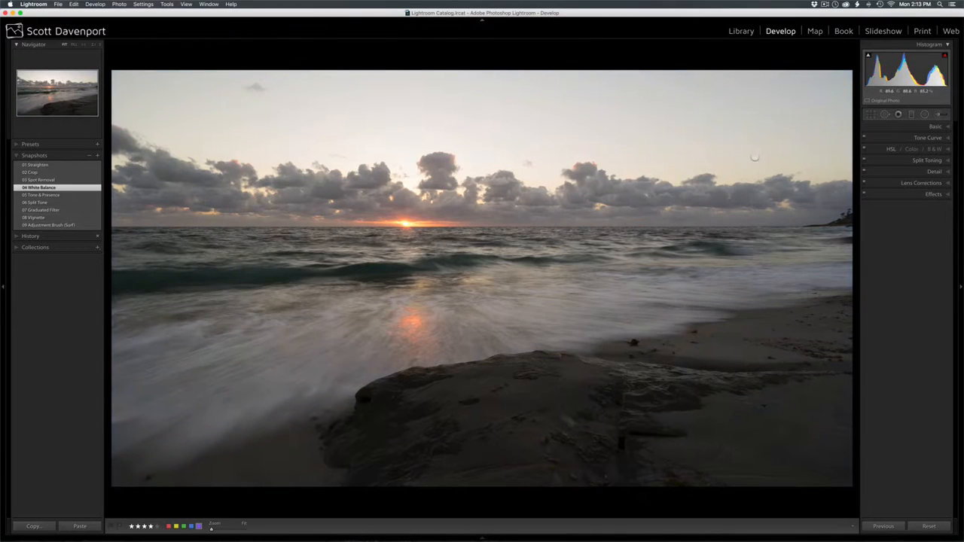
pyautogui.click(948, 126)
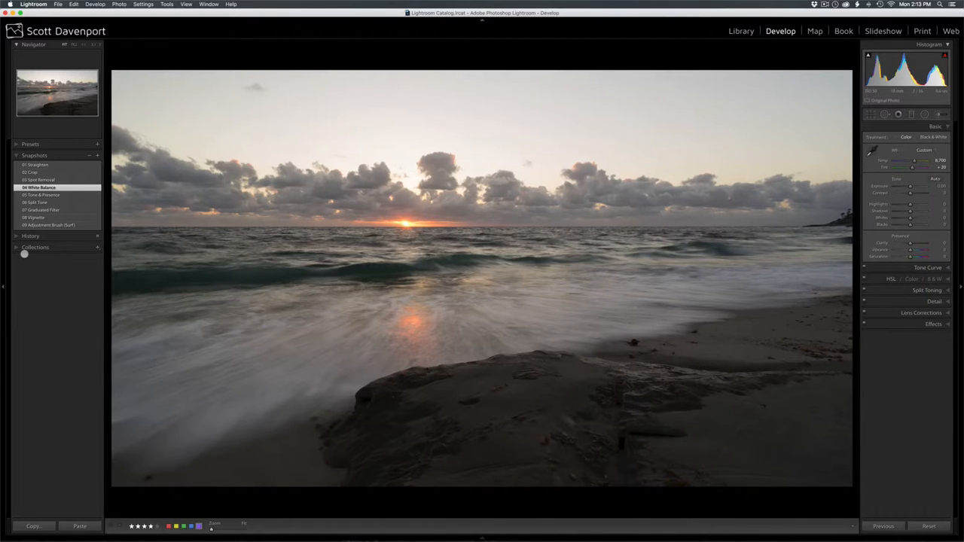
pyautogui.click(63, 195)
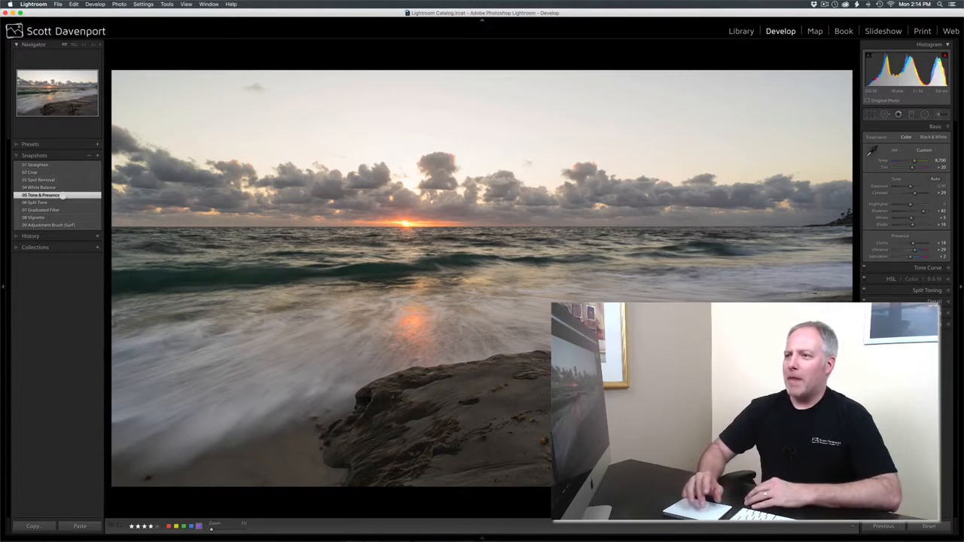
# Step: Apply the 06 Split Tone snapshot, inspect its highlight colour, and compare the photo with Split Toning off and on
pyautogui.click(61, 202)
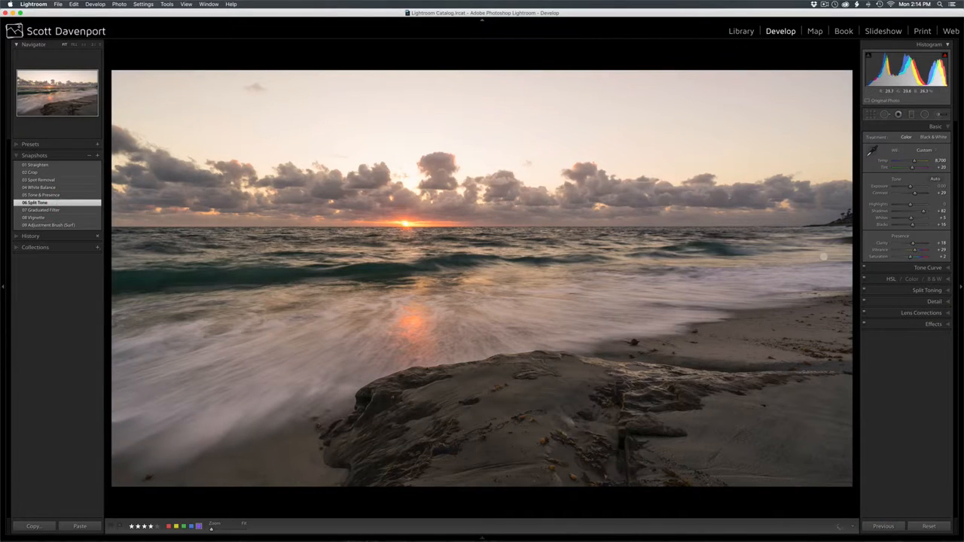
pyautogui.click(945, 290)
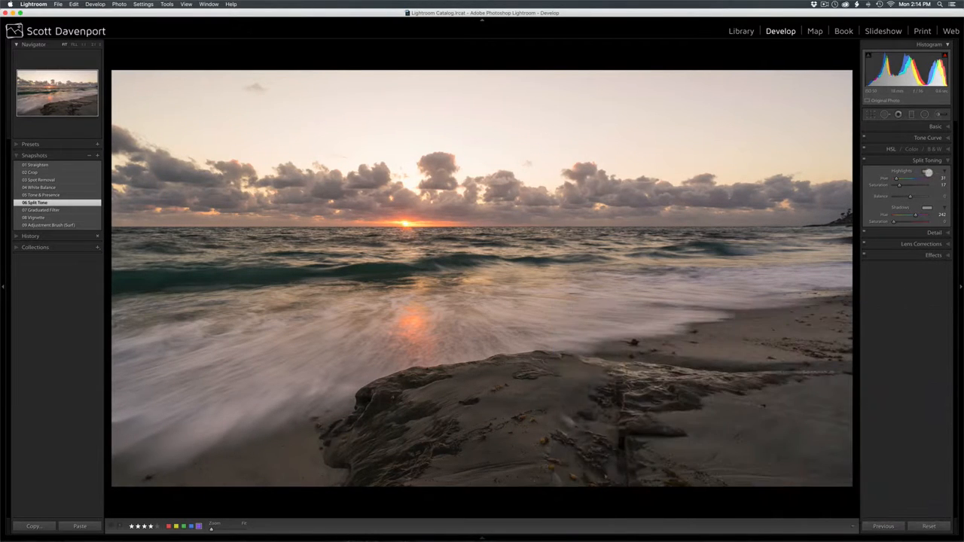
pyautogui.click(928, 173)
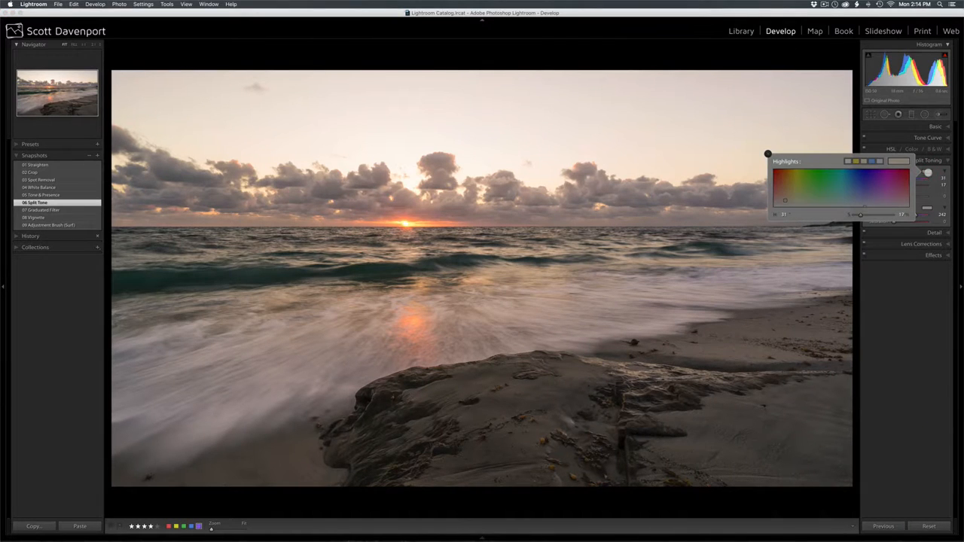
pyautogui.click(903, 283)
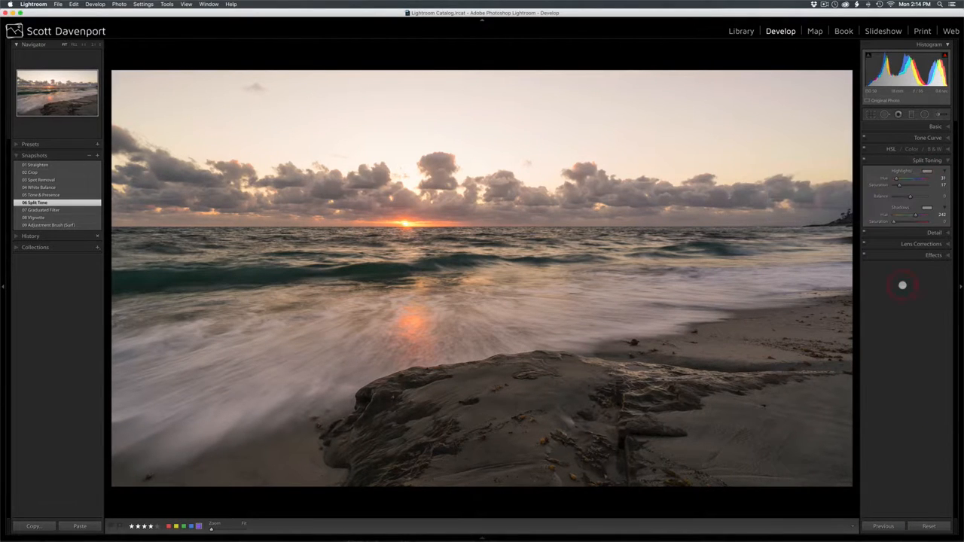
pyautogui.click(864, 162)
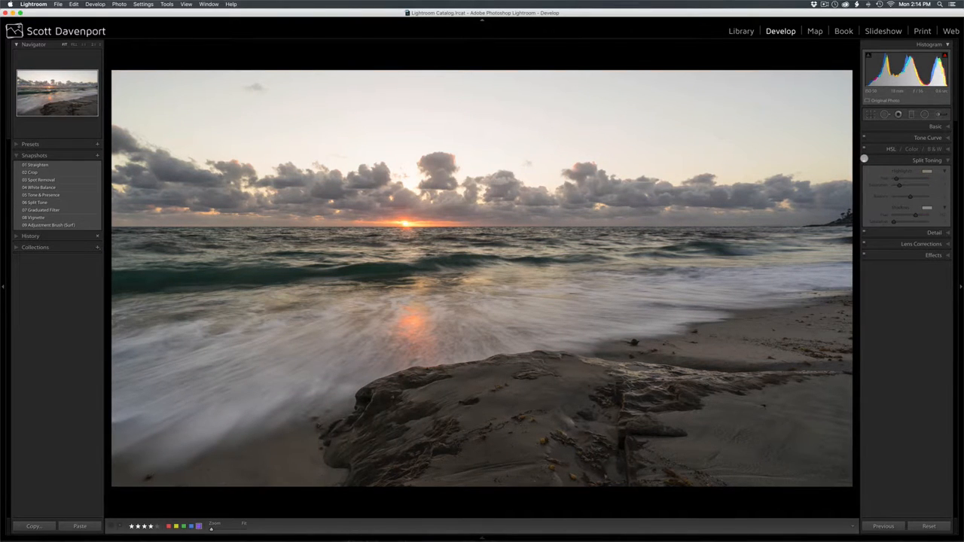
pyautogui.click(864, 158)
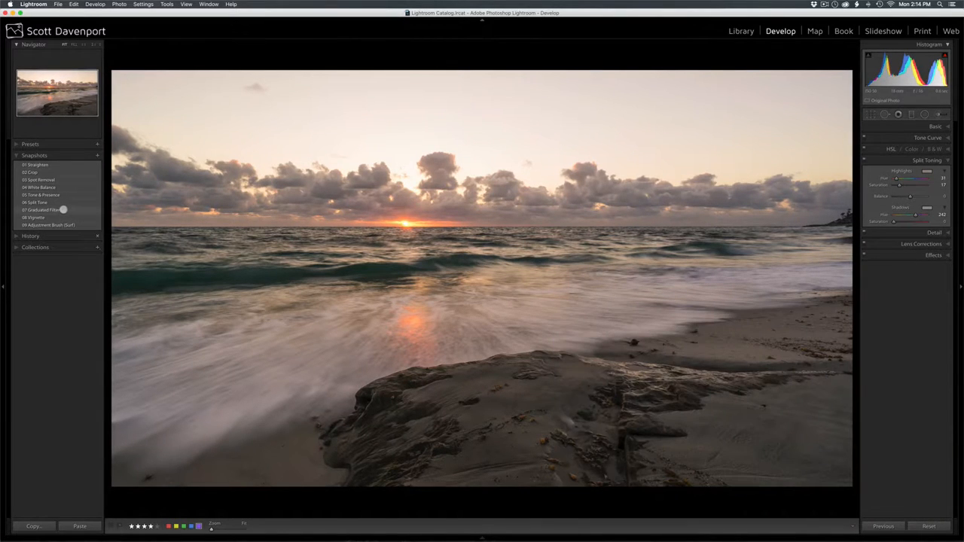
# Step: Apply the 07 Graduated Filter snapshot and select the existing graduated filter just below the horizon to inspect its settings
pyautogui.click(65, 211)
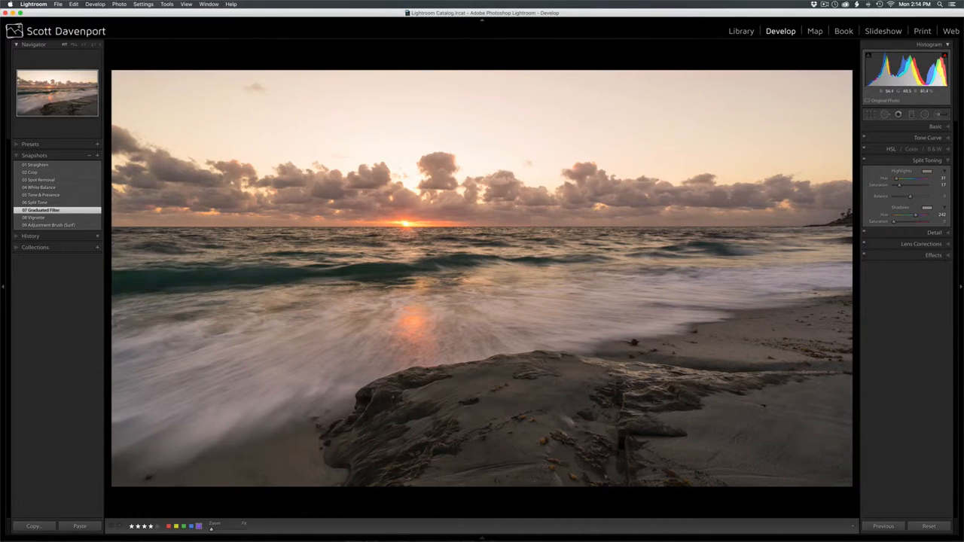
pyautogui.click(912, 113)
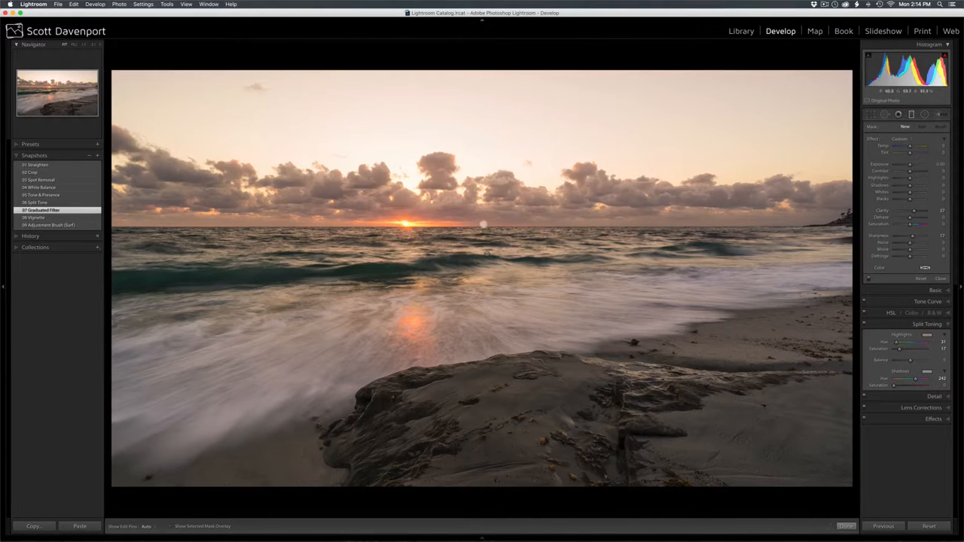
pyautogui.click(487, 252)
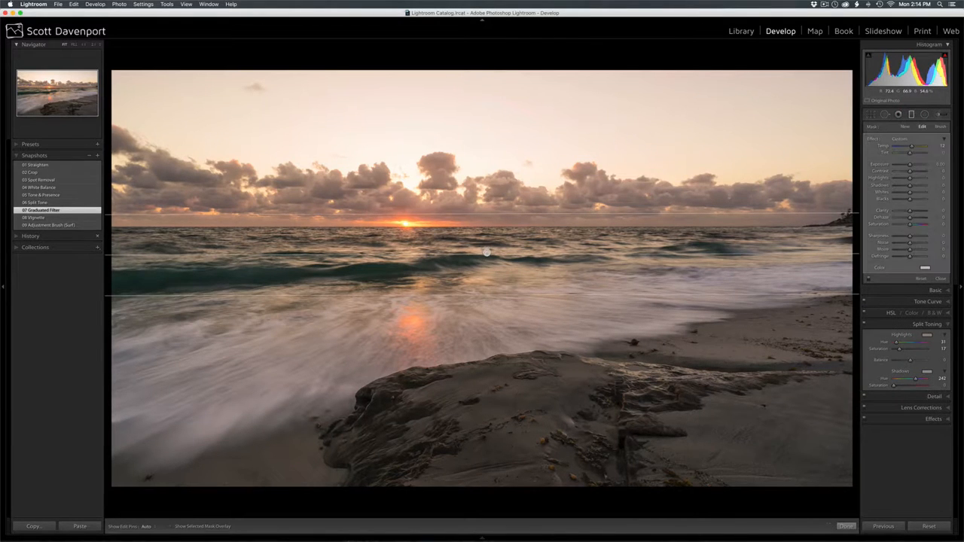
pyautogui.moveTo(486, 252)
# Step: Apply the 08 Vignette and 09 Adjustment Brush (Surf) snapshots, and inspect the brush mask over the surf
pyautogui.click(65, 217)
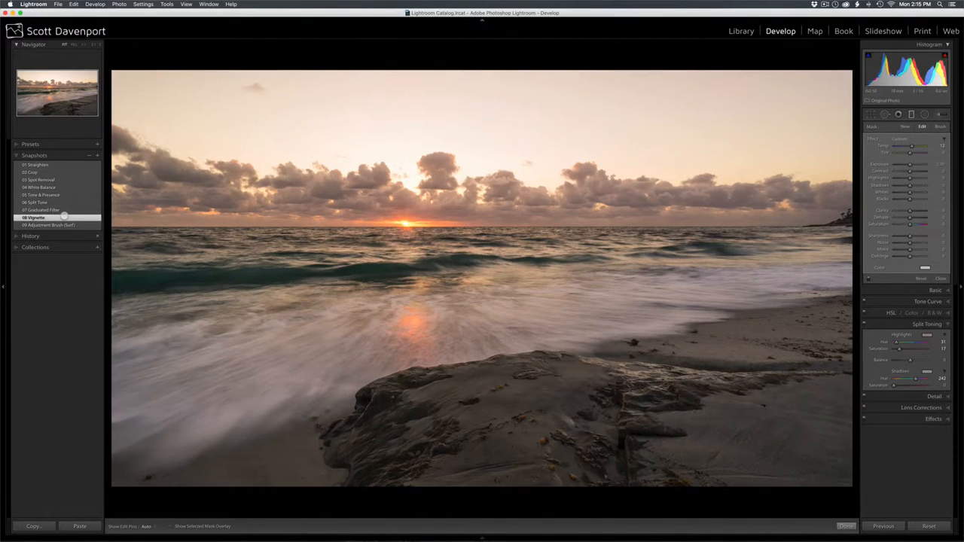
pyautogui.click(62, 226)
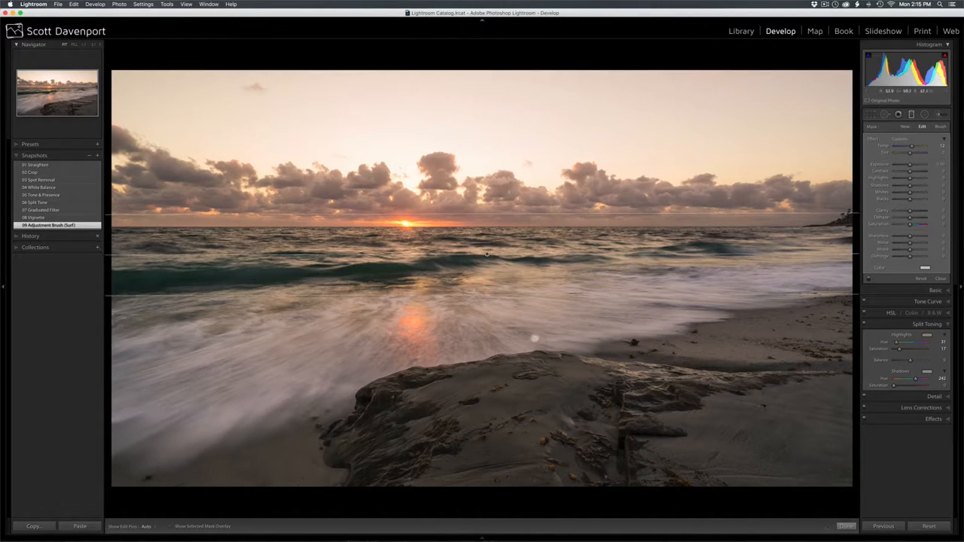
pyautogui.press('k')
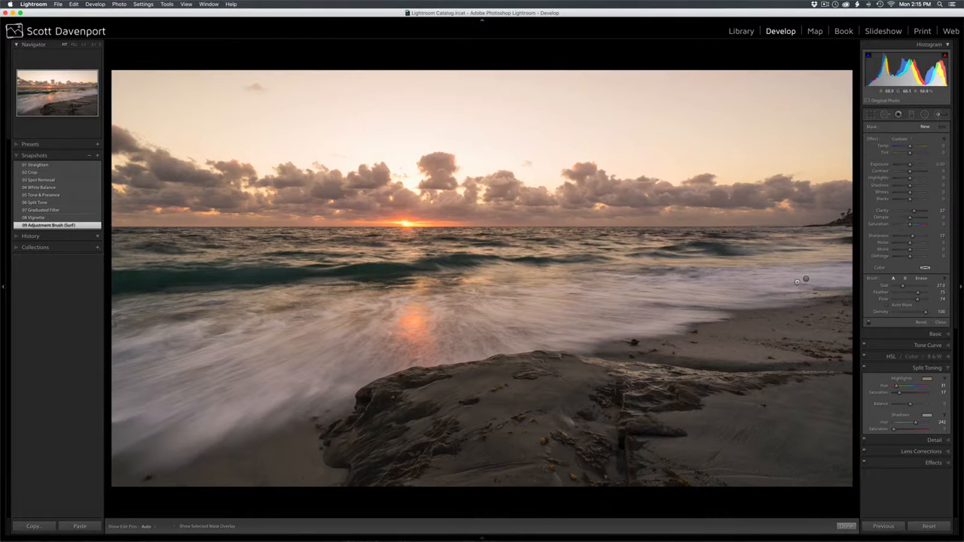
pyautogui.click(806, 278)
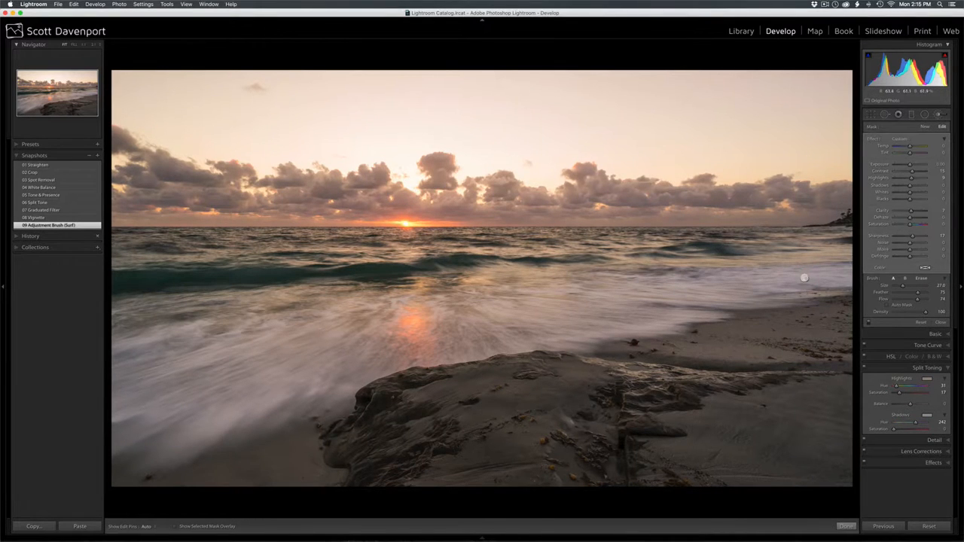
pyautogui.moveTo(804, 278)
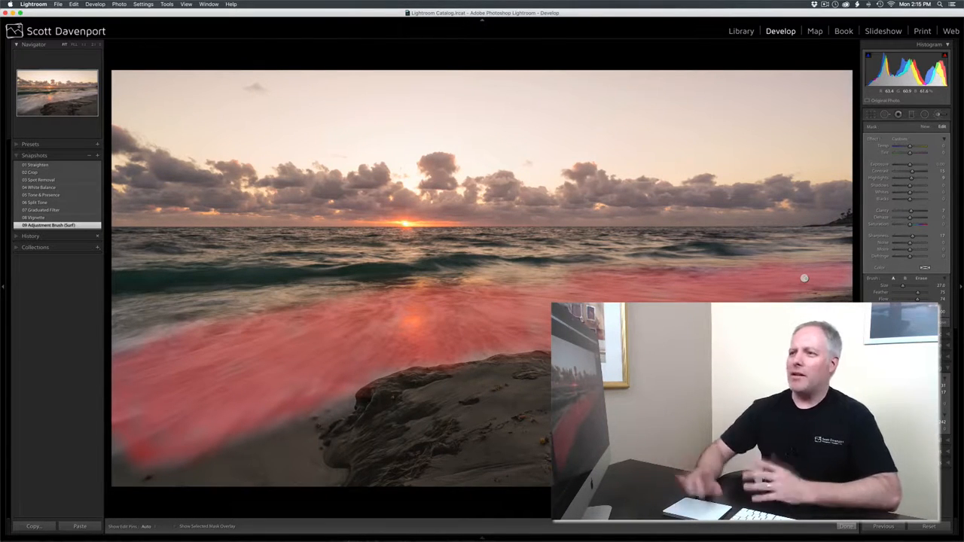
pyautogui.press('o')
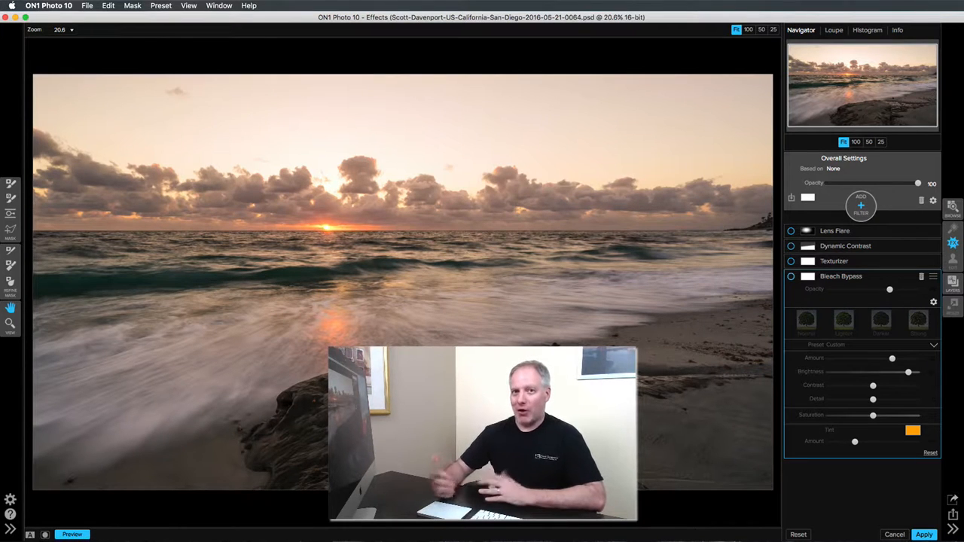
# Step: In ON1 Photo 10 Effects, compare the photo with and without the Bleach Bypass filter and leave the filter enabled
pyautogui.click(792, 277)
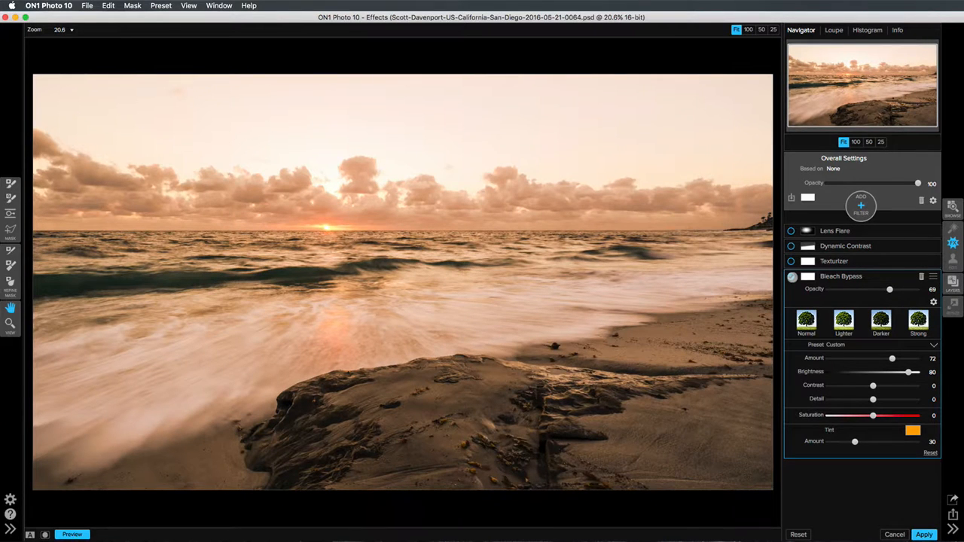
pyautogui.click(792, 277)
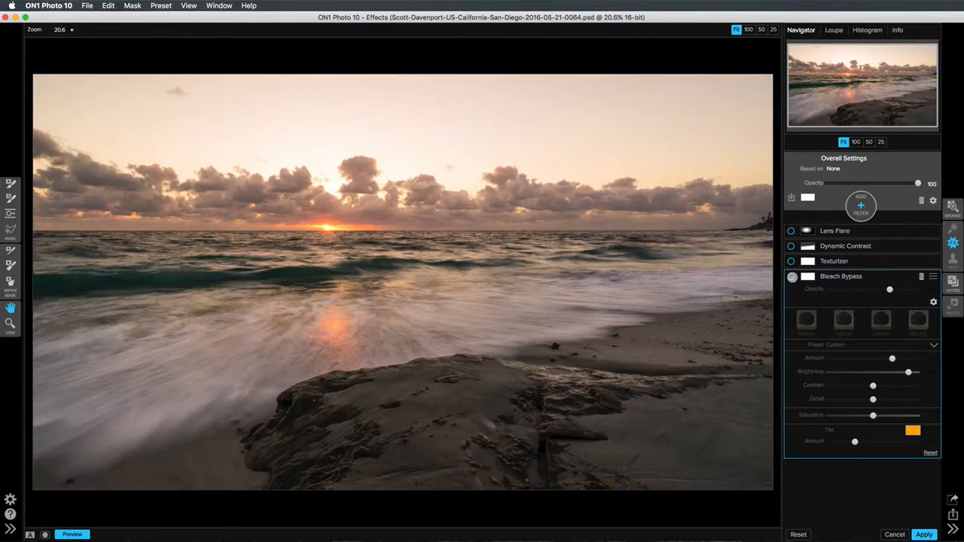
pyautogui.click(792, 276)
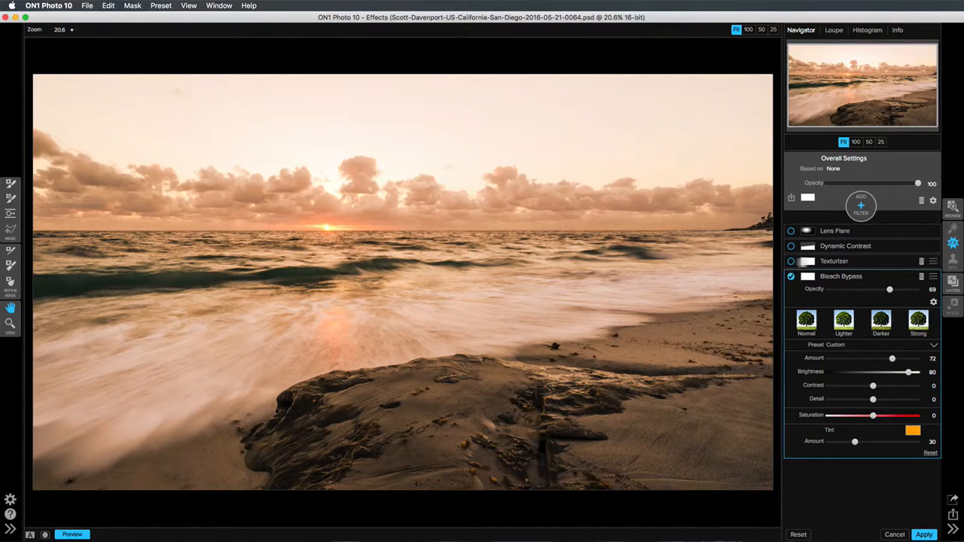
# Step: Enable the Texturizer filter, compare its effect, and expand its blending and protection options
pyautogui.click(835, 261)
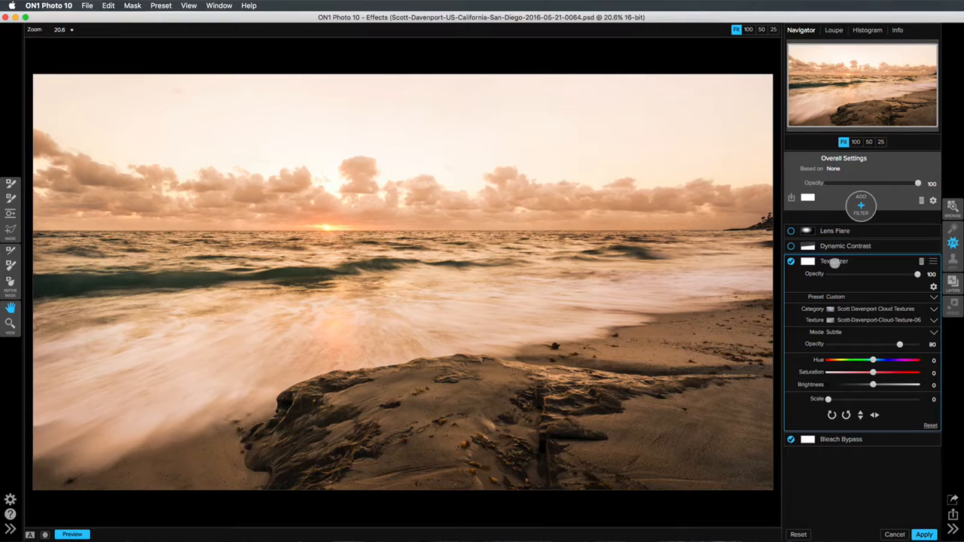
pyautogui.click(791, 262)
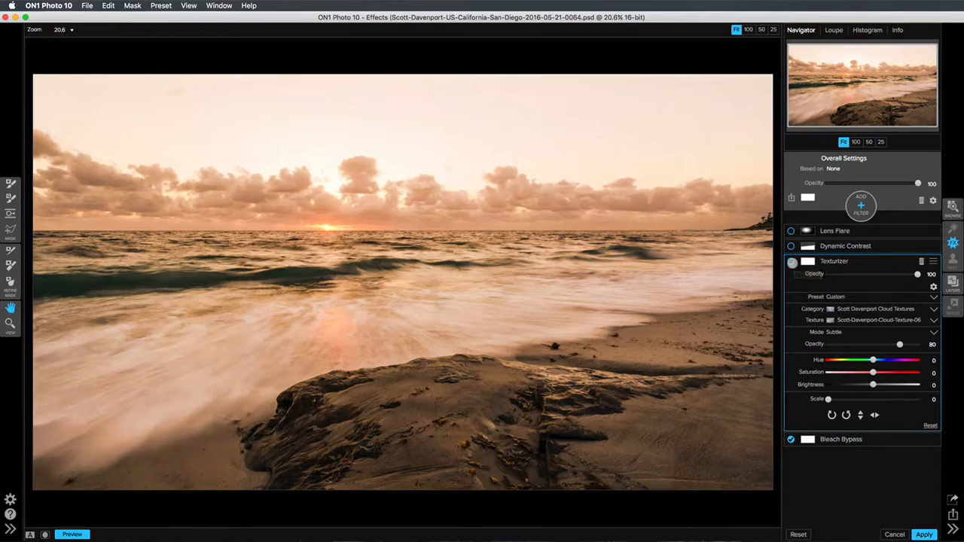
pyautogui.click(791, 261)
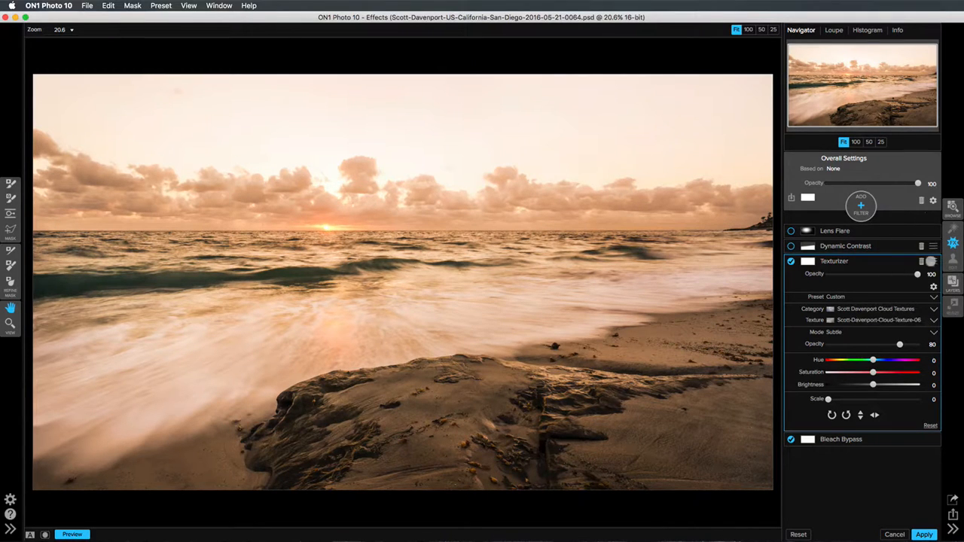
pyautogui.click(933, 287)
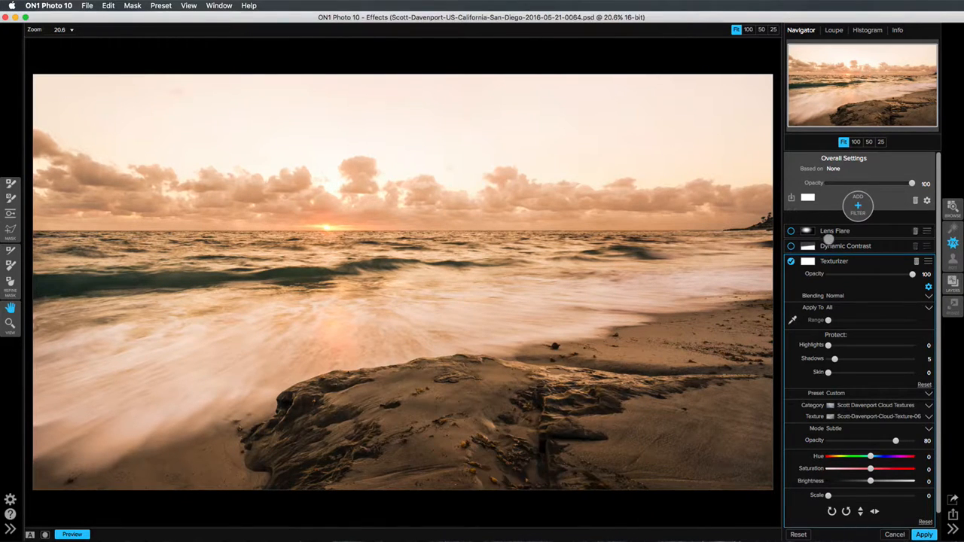
# Step: Enable the Dynamic Contrast and Lens Flare filters, and hide the mask guides over the photo
pyautogui.click(829, 240)
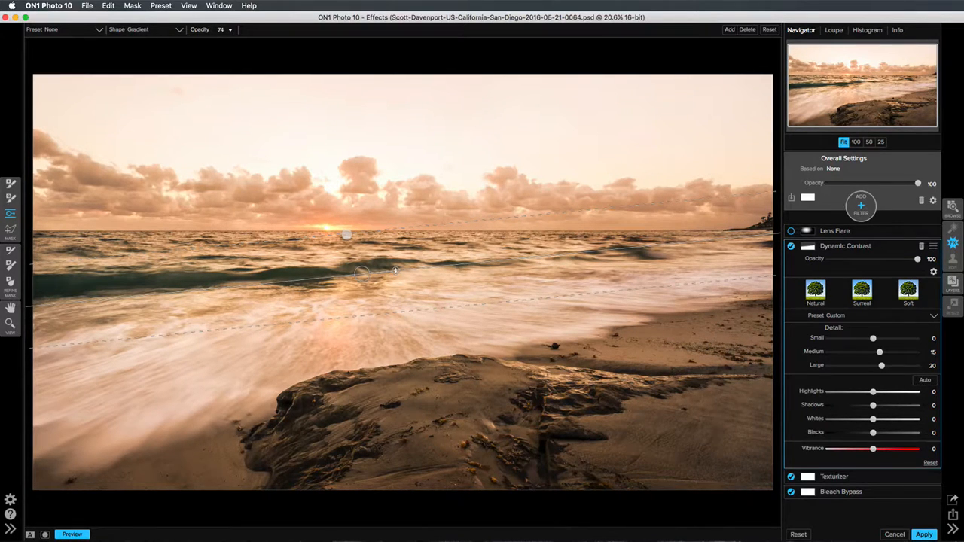
pyautogui.click(835, 232)
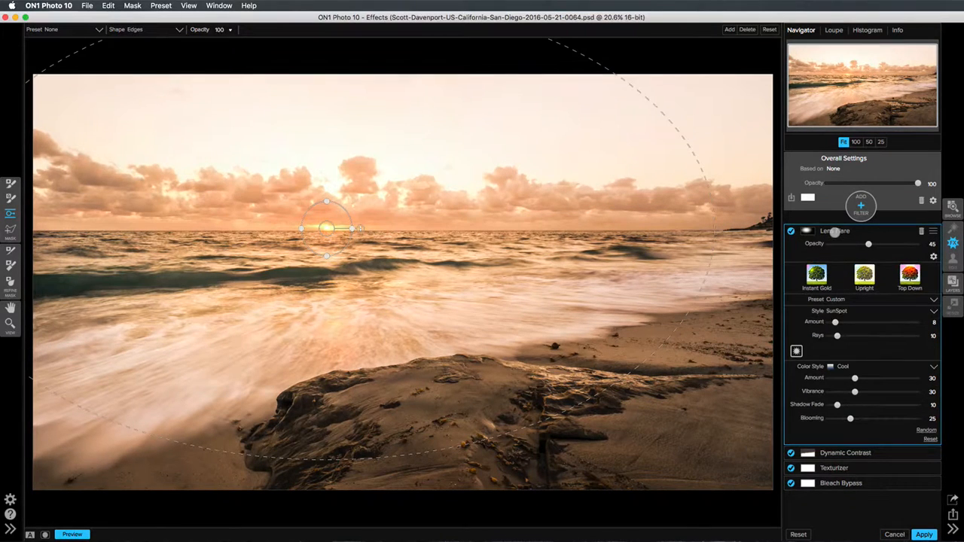
pyautogui.press('h')
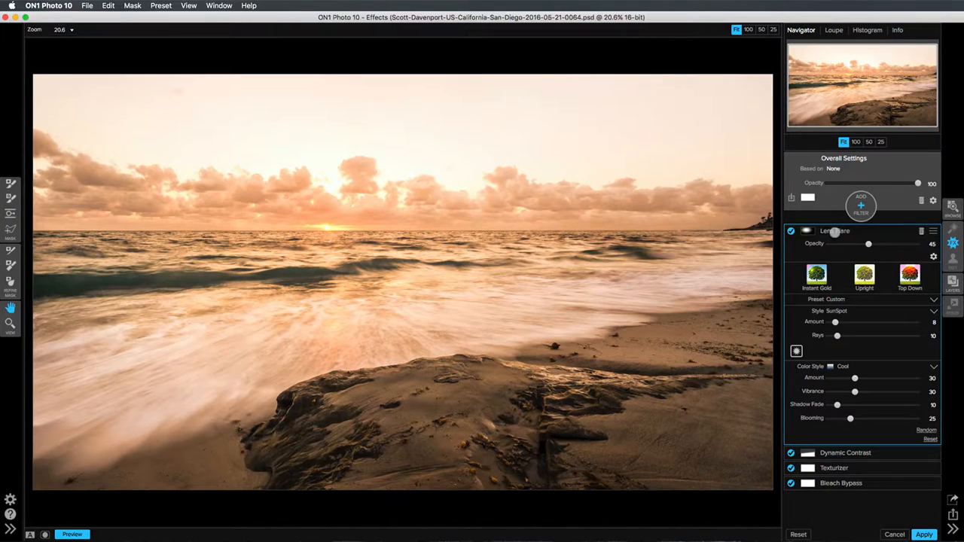
# Step: Examine the Lens Flare mask centred on the setting sun, and compare the photo with the flare off and on
pyautogui.click(12, 215)
pyautogui.click(326, 227)
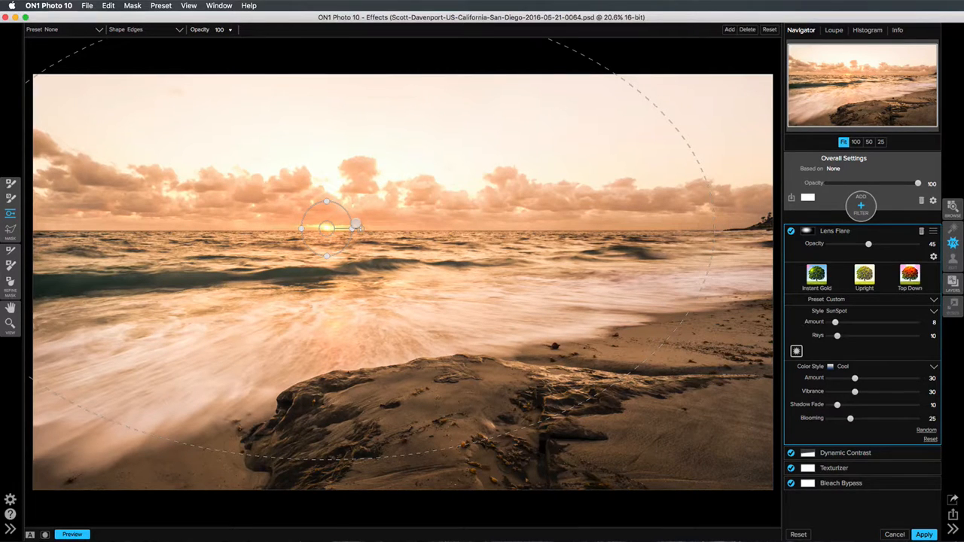
pyautogui.press('h')
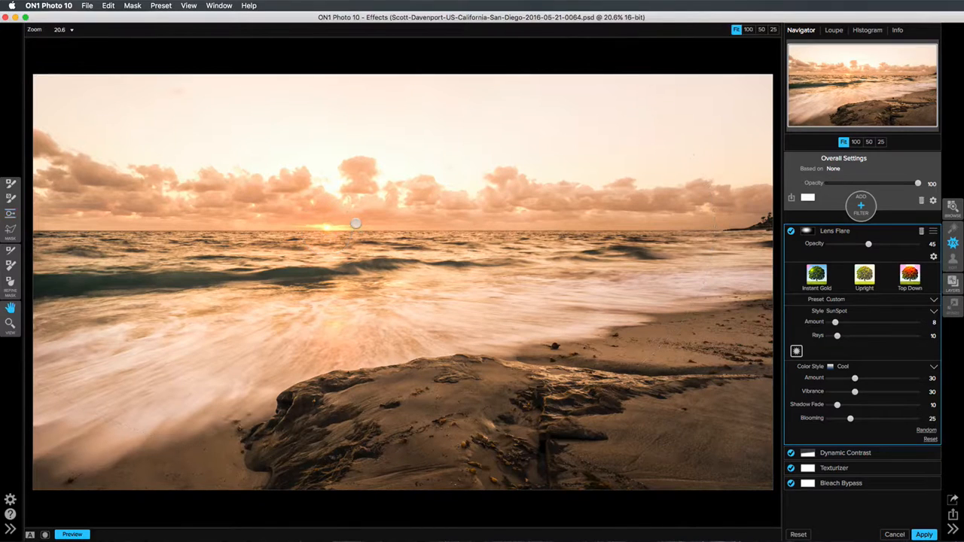
pyautogui.click(789, 233)
pyautogui.click(789, 233)
pyautogui.press('m')
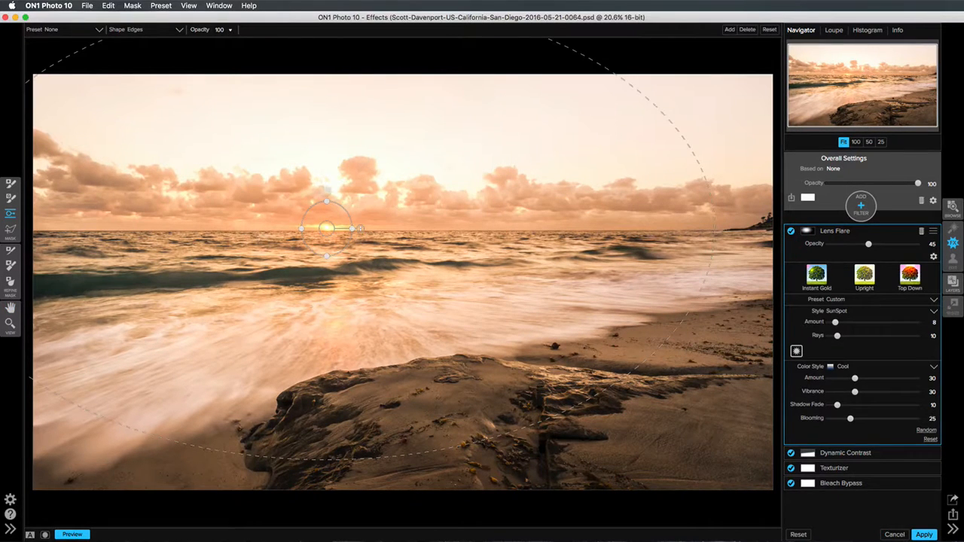
pyautogui.press('h')
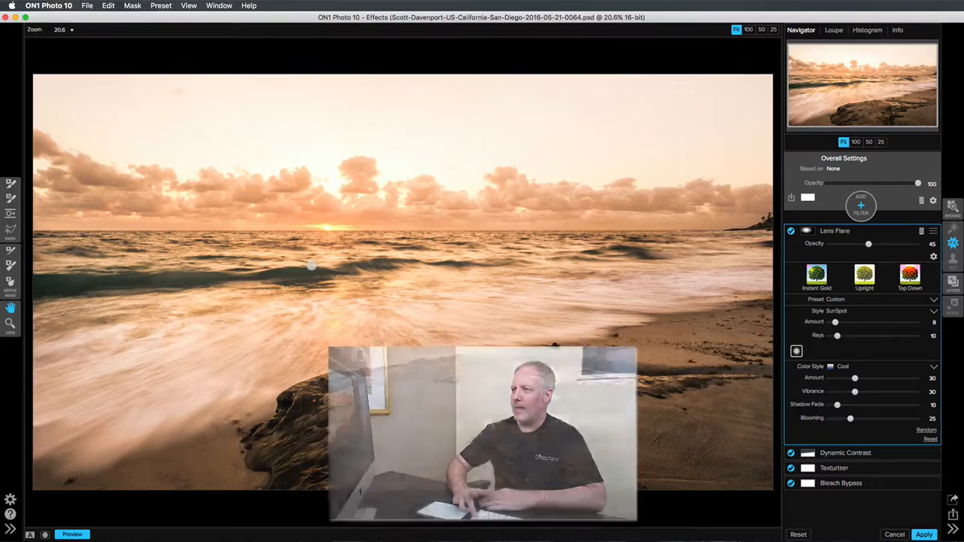
# Step: Compare the original photo with the combined result of all four filters
pyautogui.press('super+p')
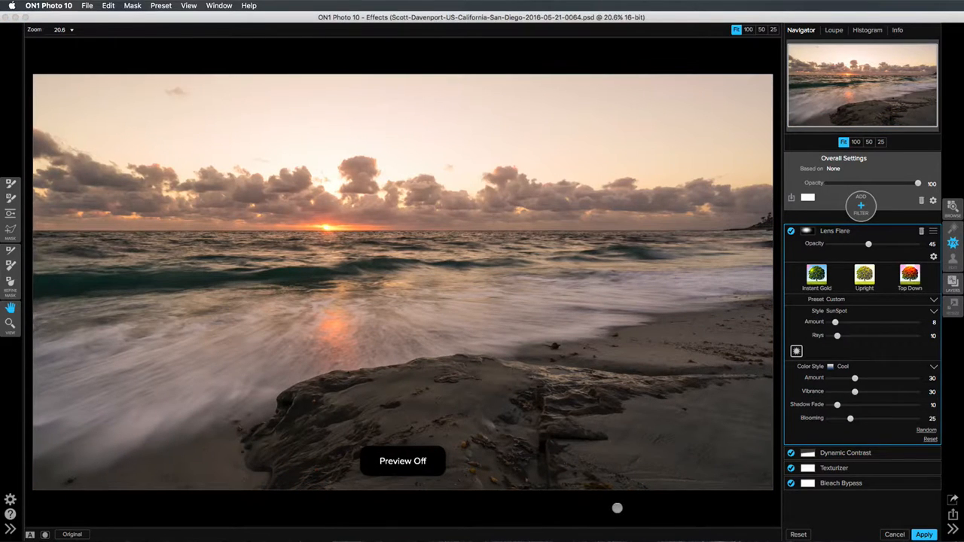
pyautogui.press('super+p')
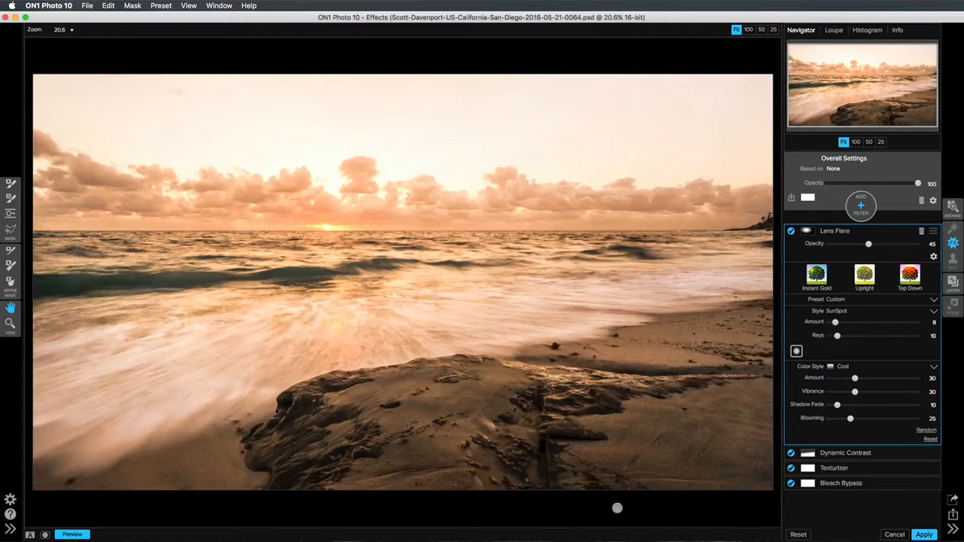